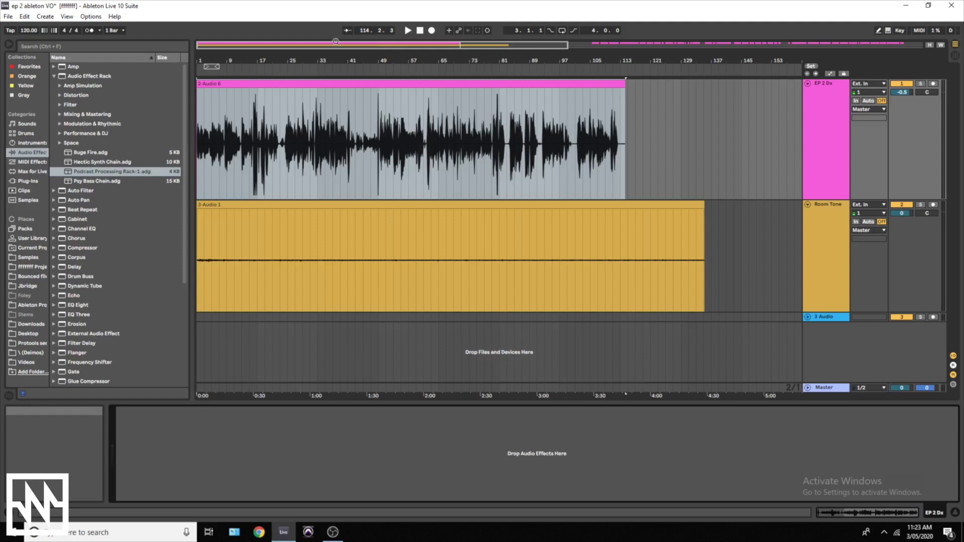
Step: Zoom into bars 43–68 of the dialogue and play the passage around the bar 48 breath
left_click_drag(379, 49, 332, 144)
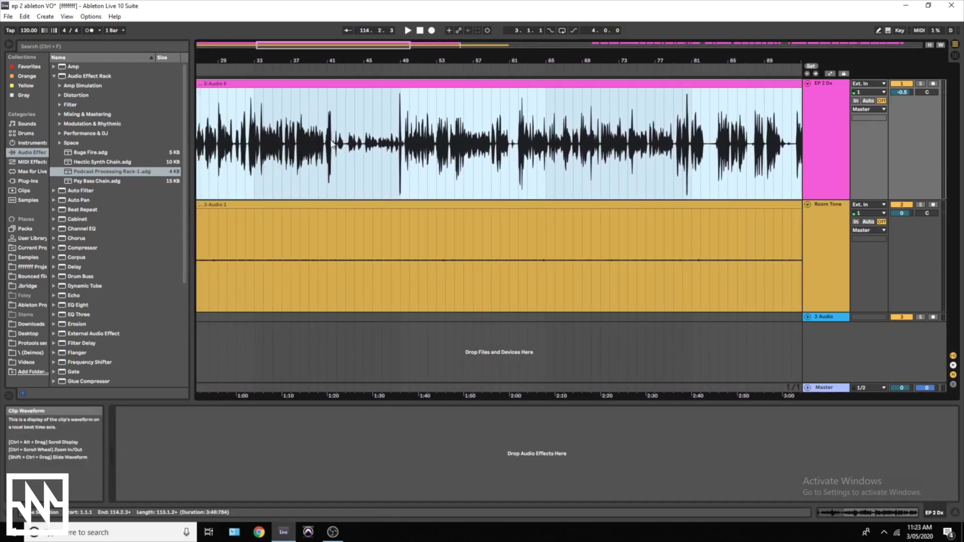
left_click(392, 164)
key("space")
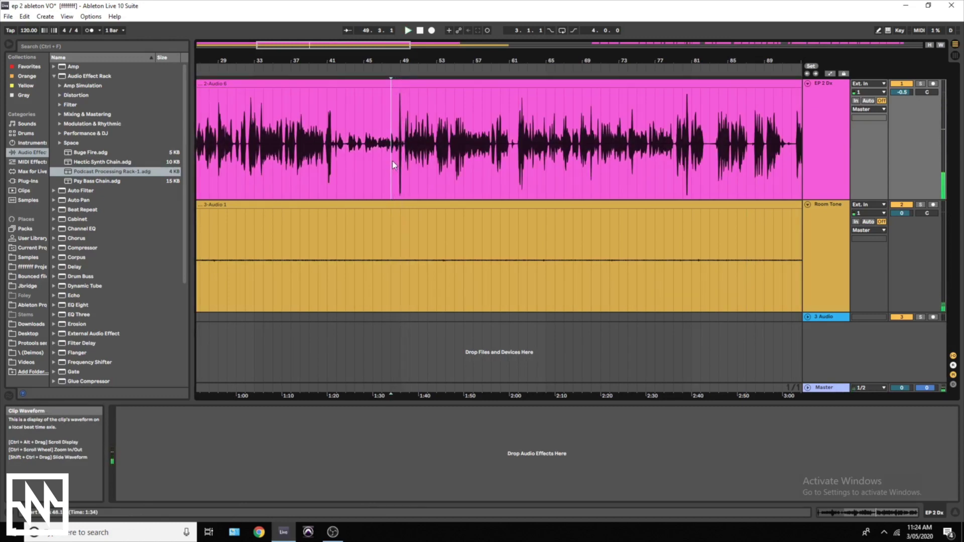
key("plus")
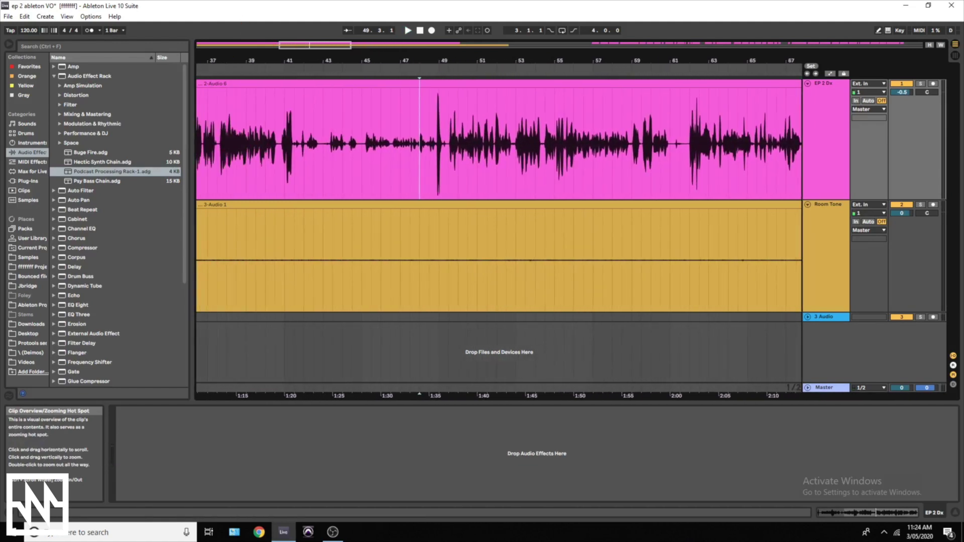
mouse_move(315, 45)
left_mouse_down()
mouse_move(321, 55)
mouse_move(323, 45)
mouse_move(317, 53)
left_mouse_up()
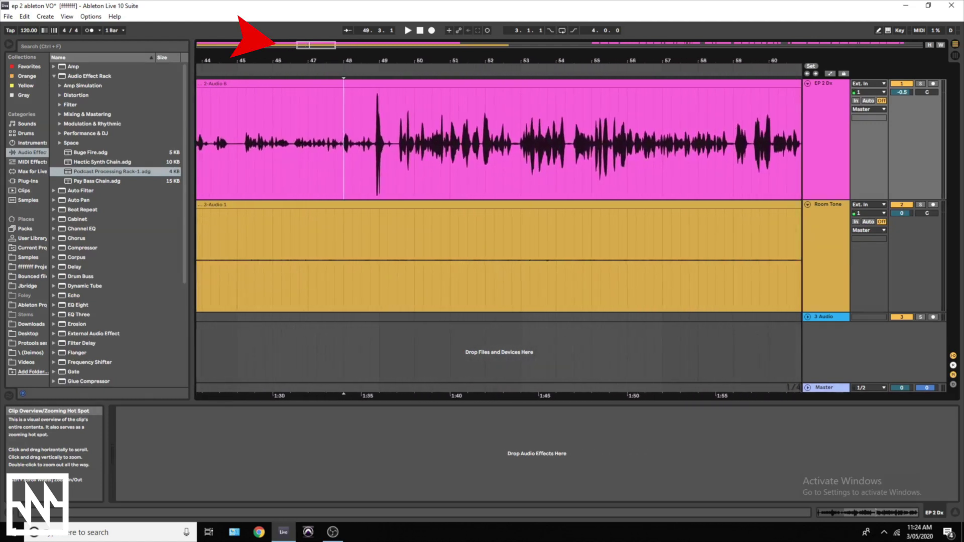
key("space")
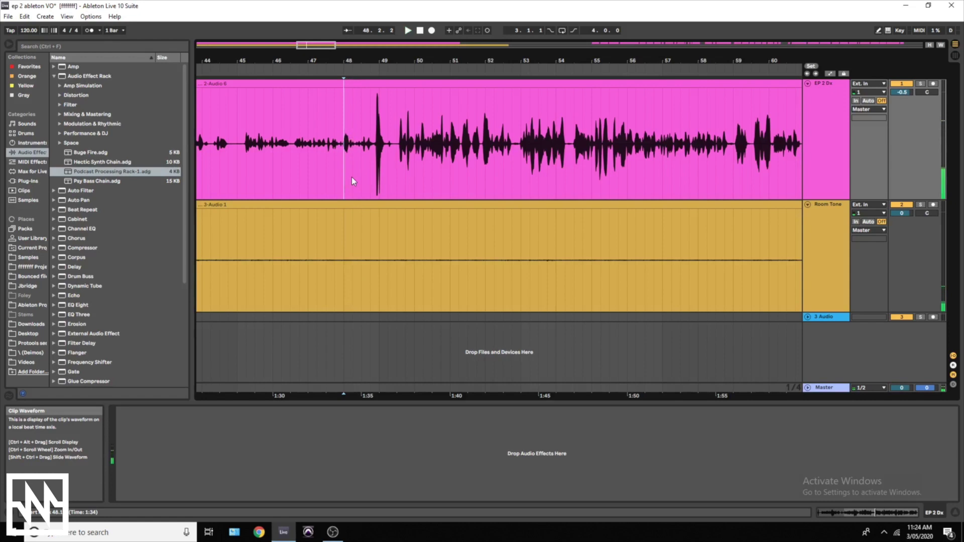
Step: Delete the breath spike near bar 48 and add a short fade-out to the preceding clip
left_click_drag(351, 177, 400, 190)
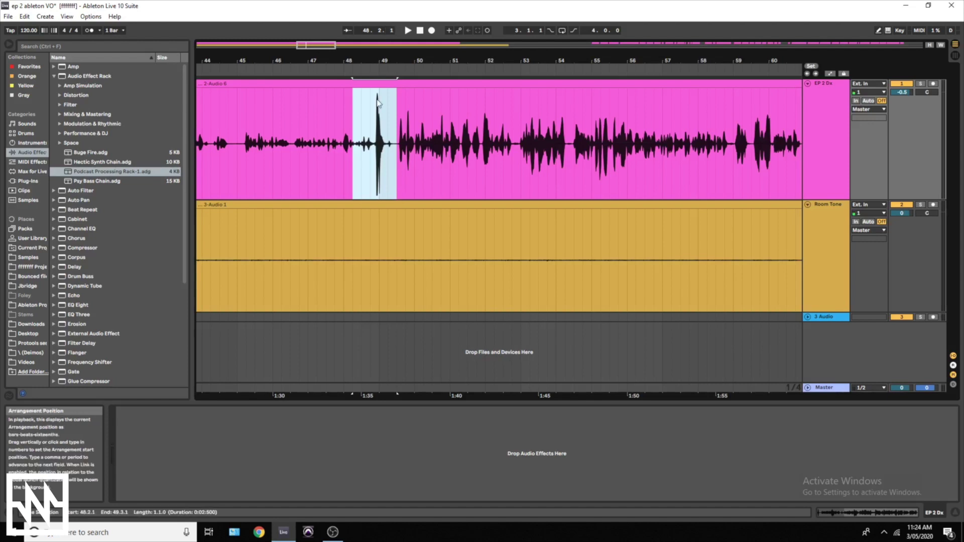
key("Delete")
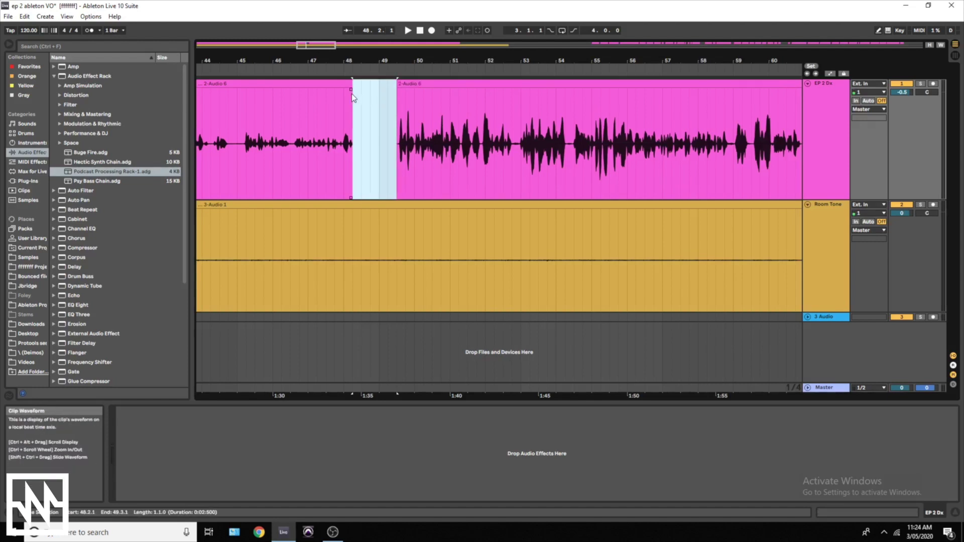
left_click_drag(350, 89, 399, 89)
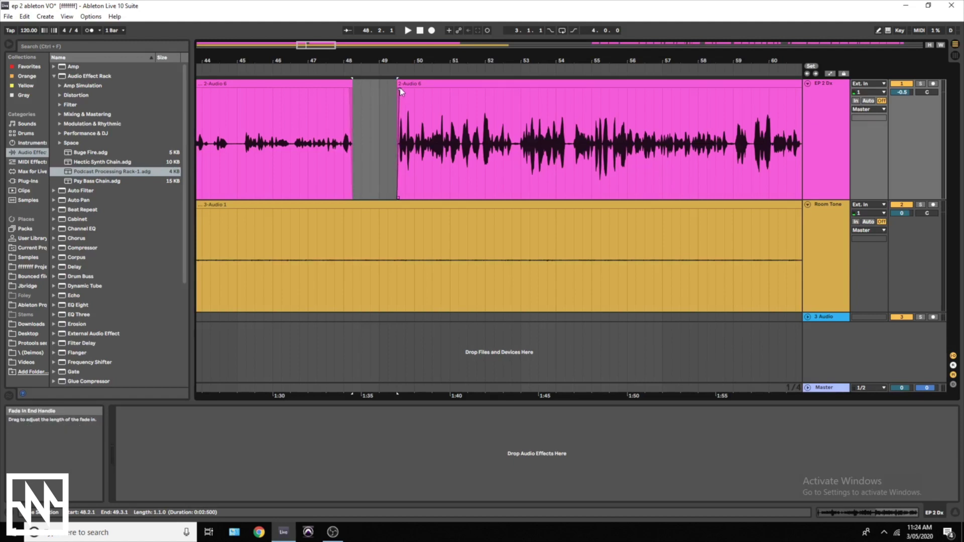
left_click(343, 99)
key("space")
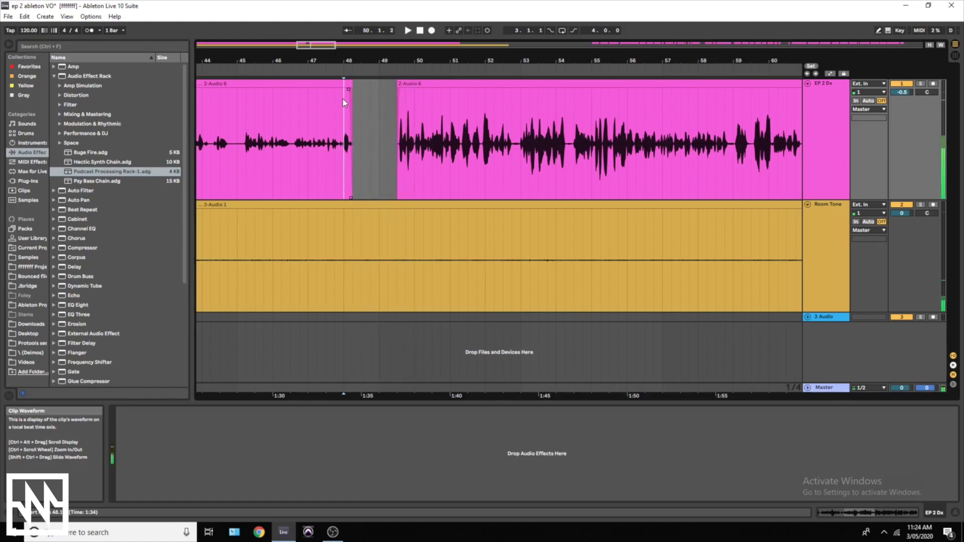
Step: Bend the fade-out at the bar 48 cut into a steeper curve and play it back
left_click_drag(324, 48, 321, 95)
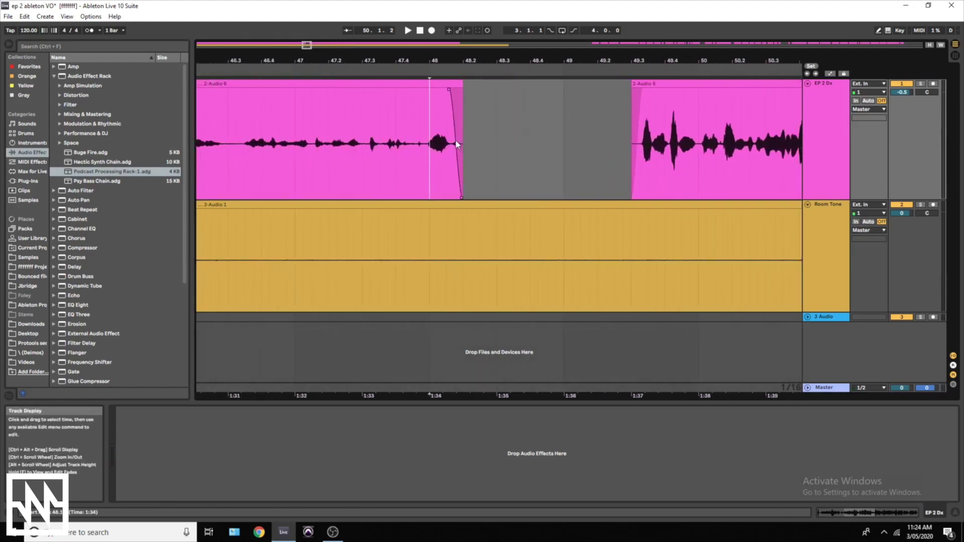
left_click_drag(456, 144, 452, 169)
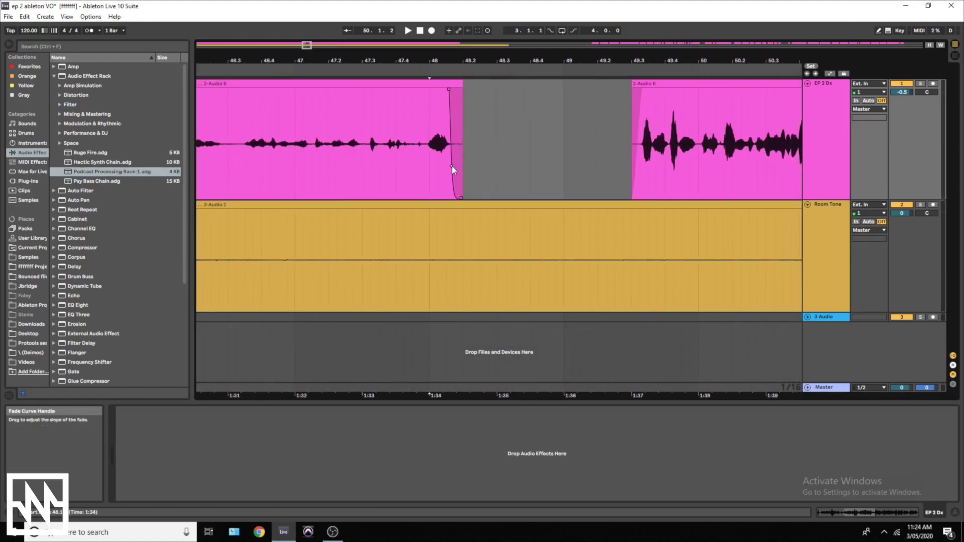
left_click(430, 98)
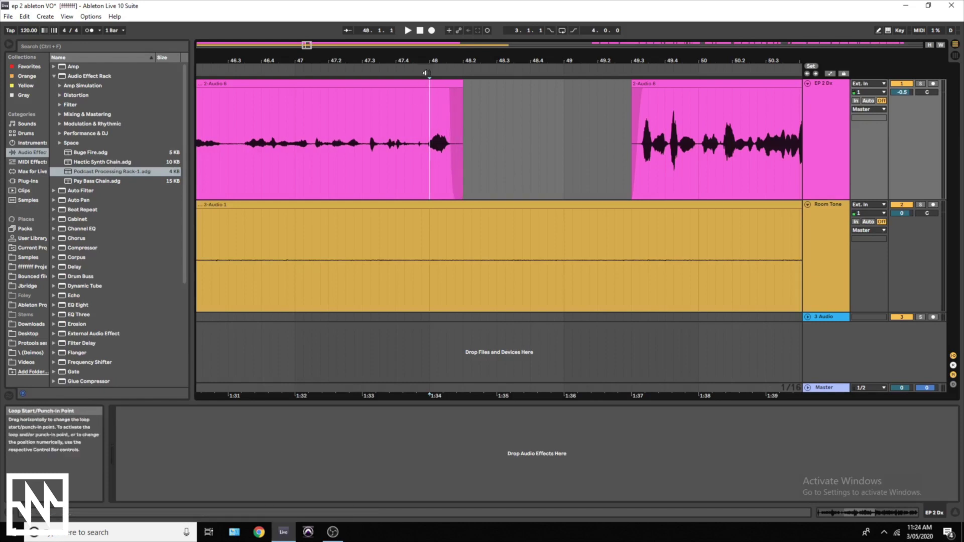
left_click(408, 31)
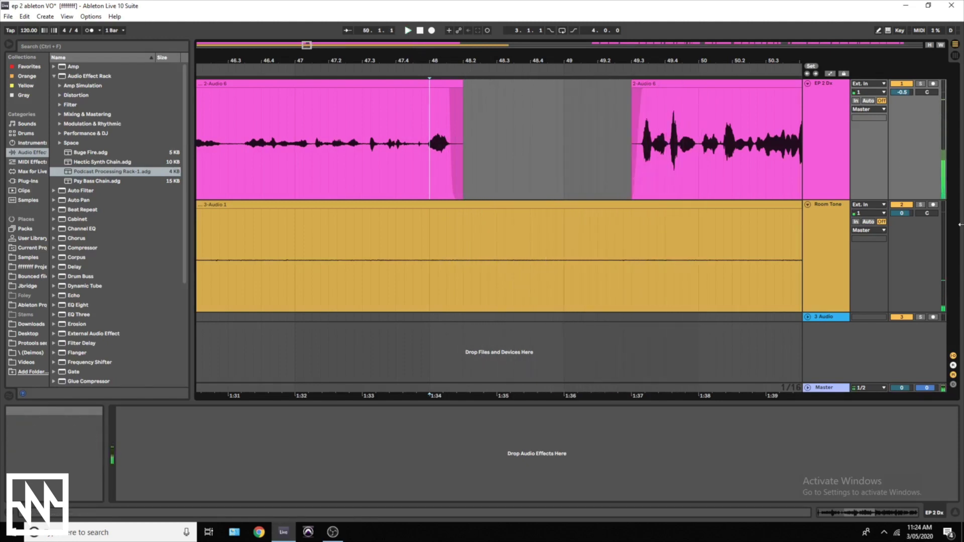
Step: Compare the edit with the Room Tone track muted and then unmuted
left_click(902, 206)
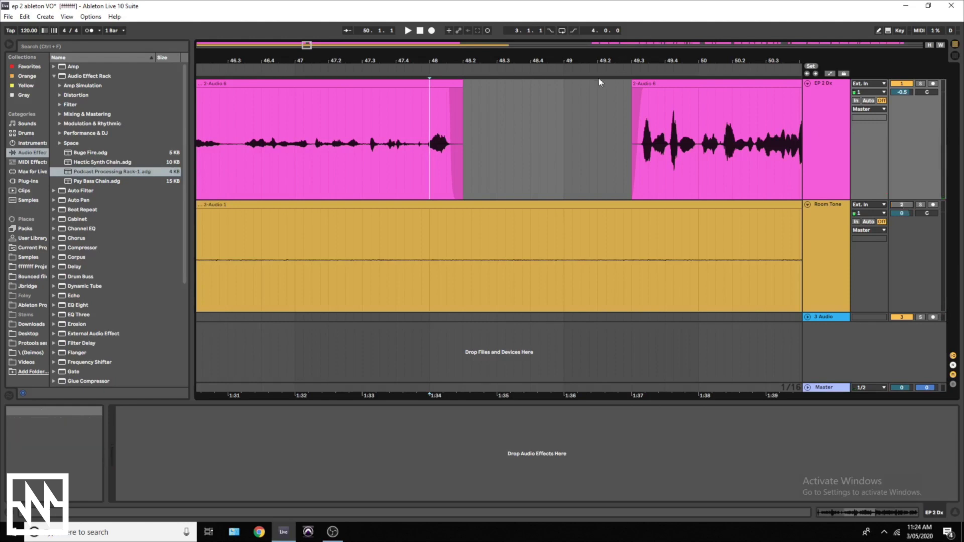
key("space")
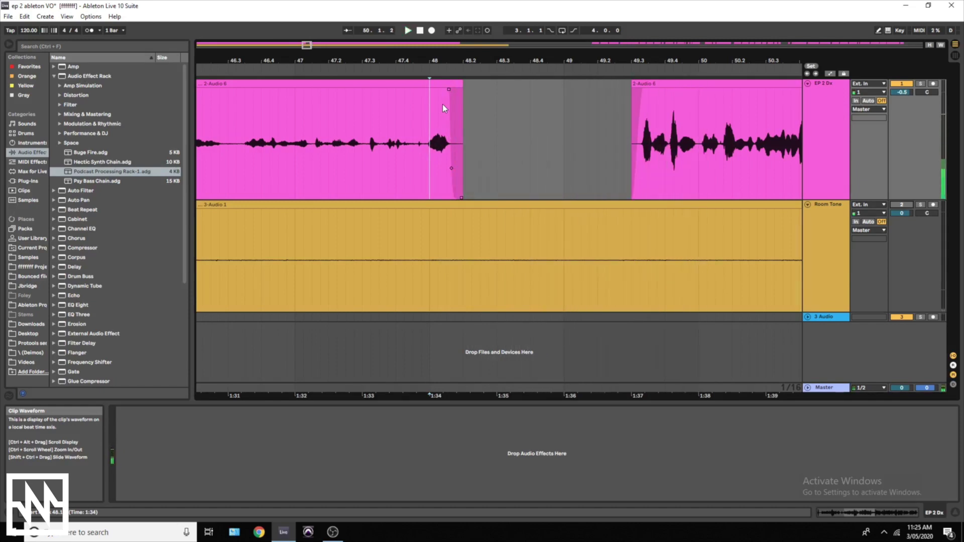
left_click(908, 210)
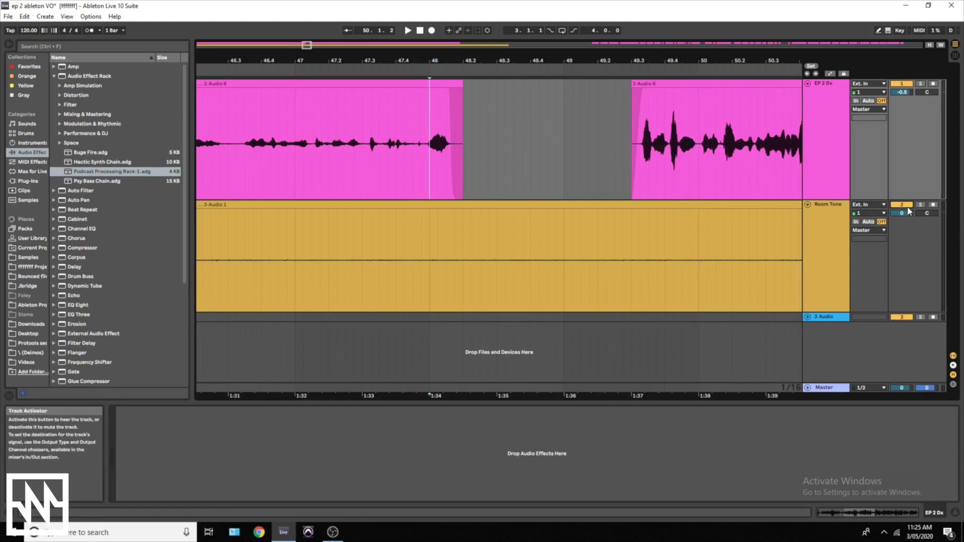
key("space")
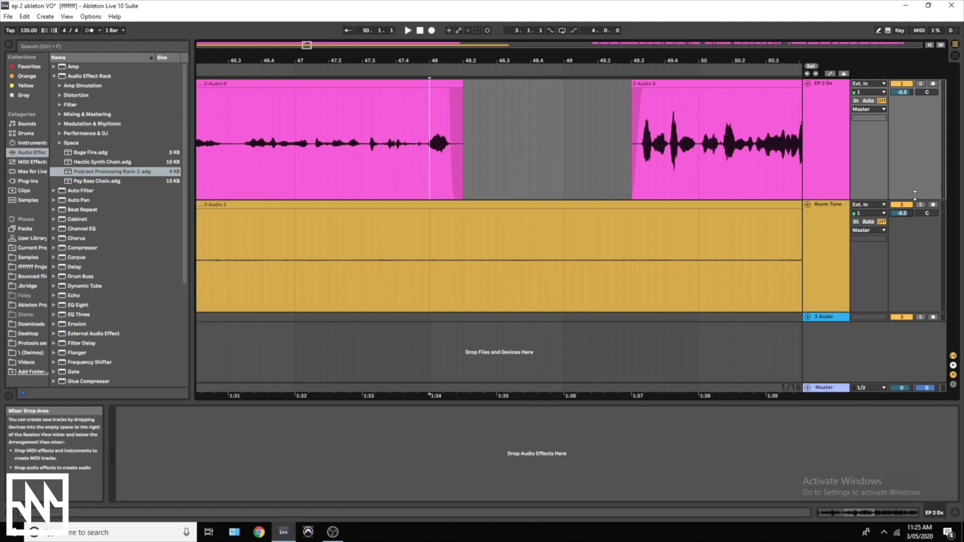
Step: Turn the Room Tone track down from -6 dB to about -11 dB while auditioning
left_click_drag(902, 213, 902, 217)
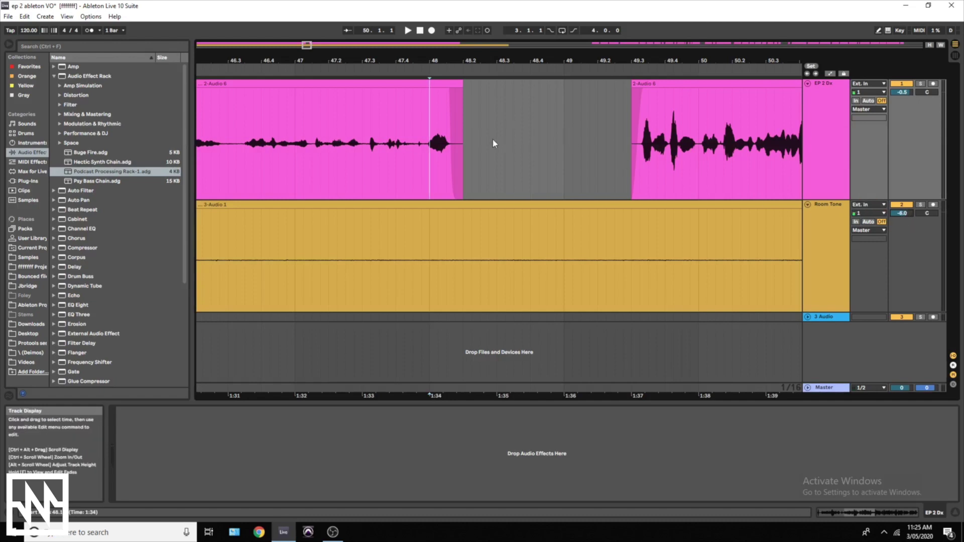
key("space")
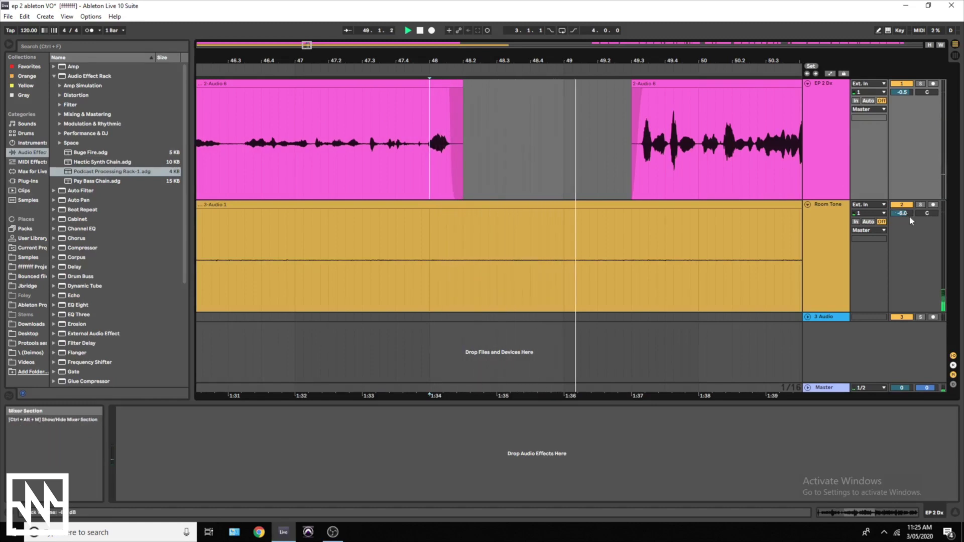
left_click_drag(902, 213, 902, 232)
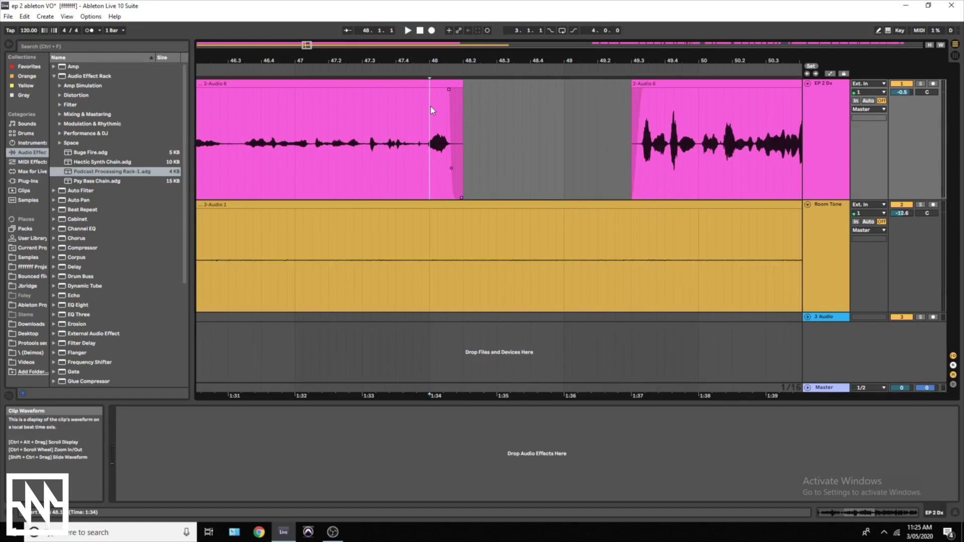
left_click(407, 30)
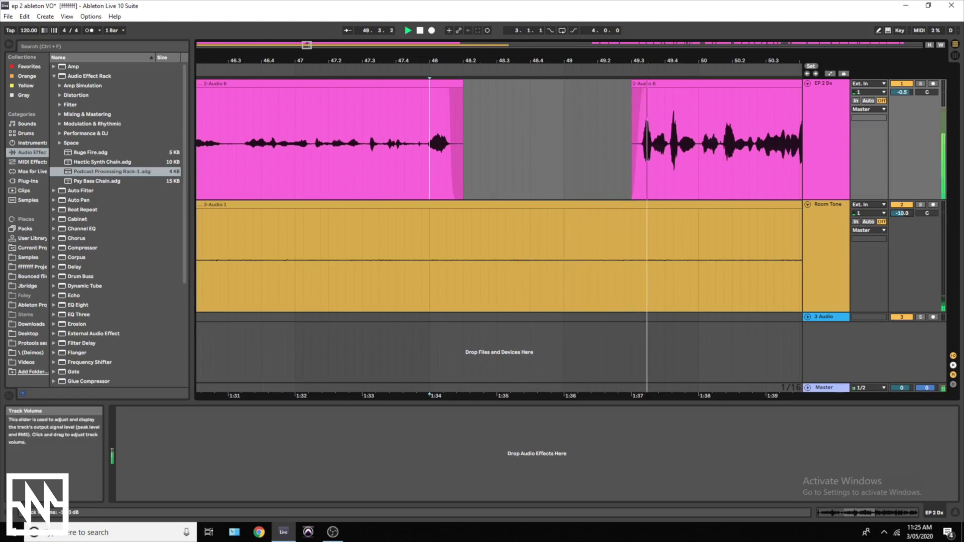
left_click_drag(902, 213, 907, 213)
key("space")
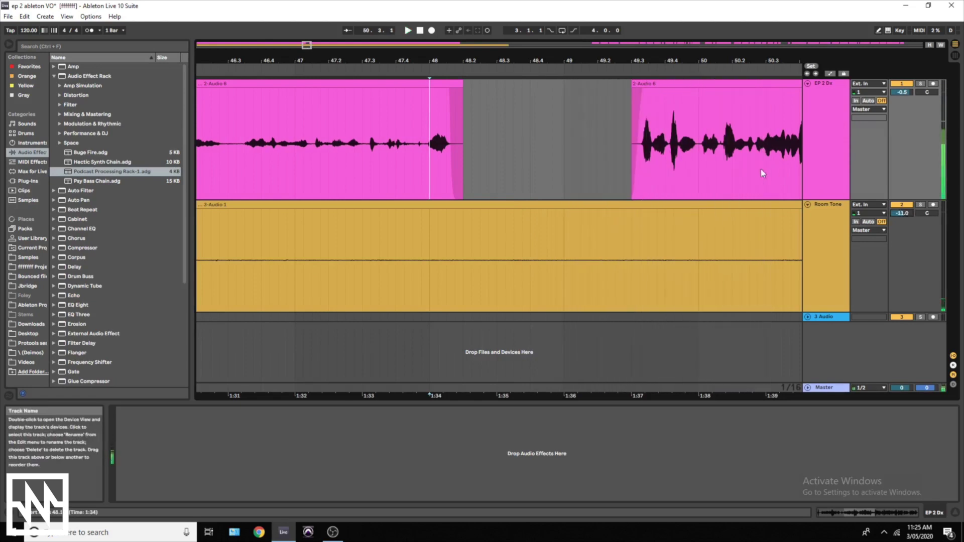
left_click_drag(307, 45, 307, 40)
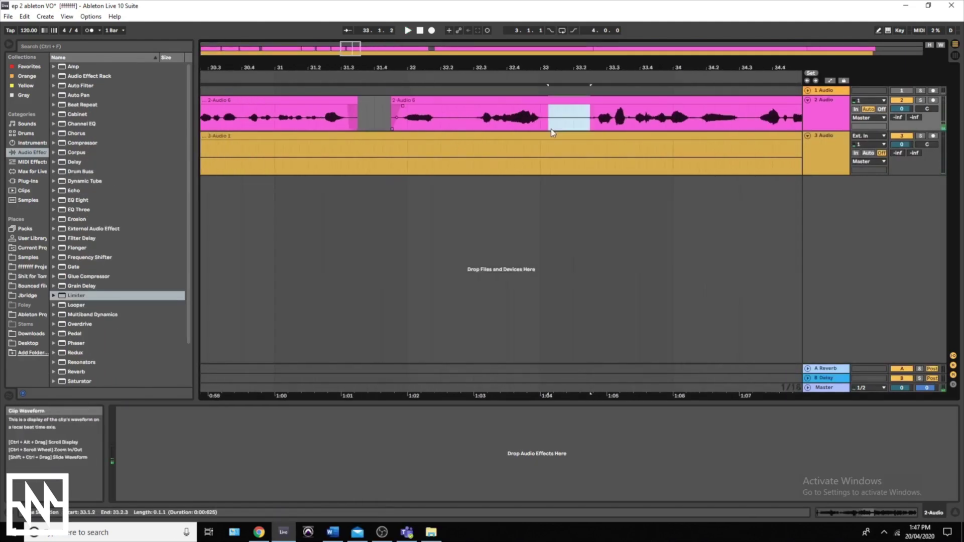
Step: Select all clips, zoom to fit them, then deselect to view the whole arrangement
key("ctrl+a")
key("minus")
key("minus")
key("minus")
key("minus")
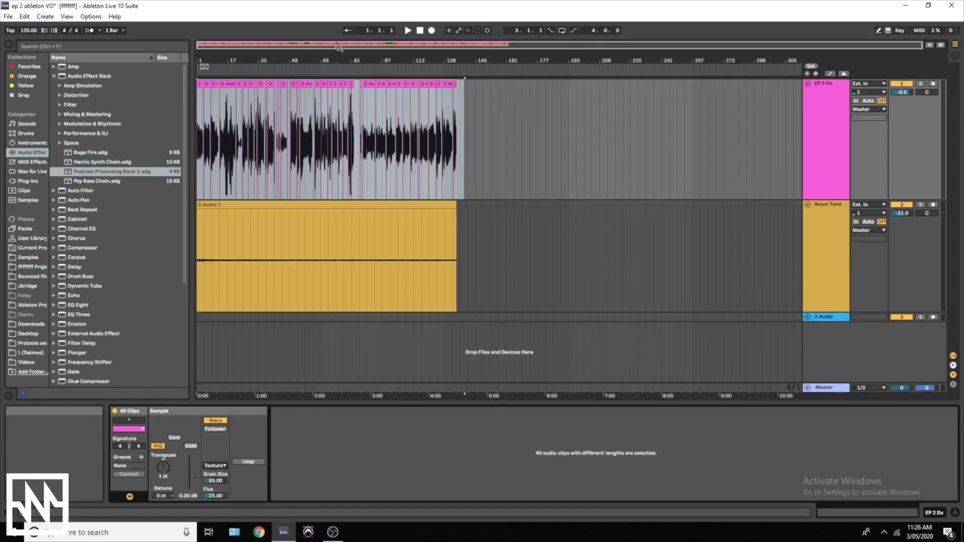
mouse_move(494, 44)
left_mouse_down()
mouse_move(494, 75)
mouse_move(552, 65)
left_mouse_up()
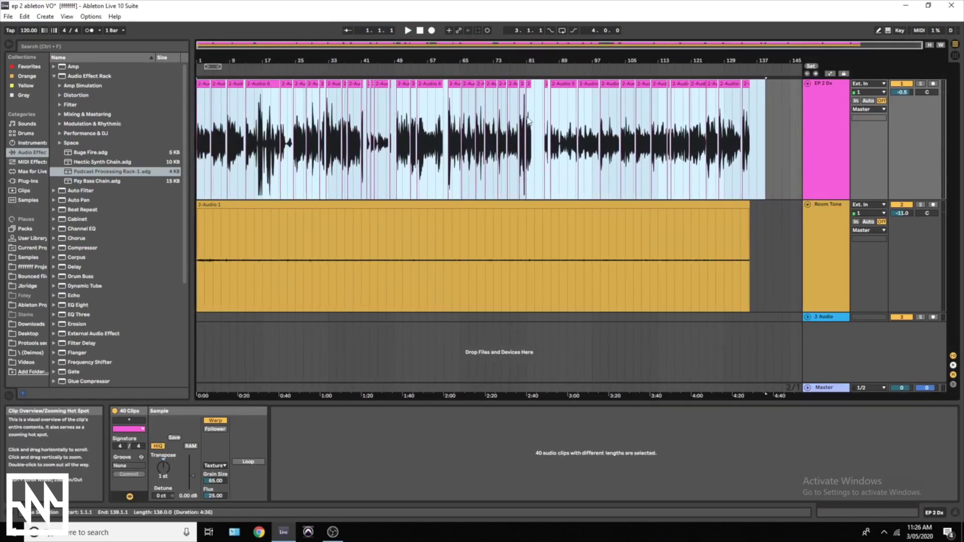
left_click(781, 155)
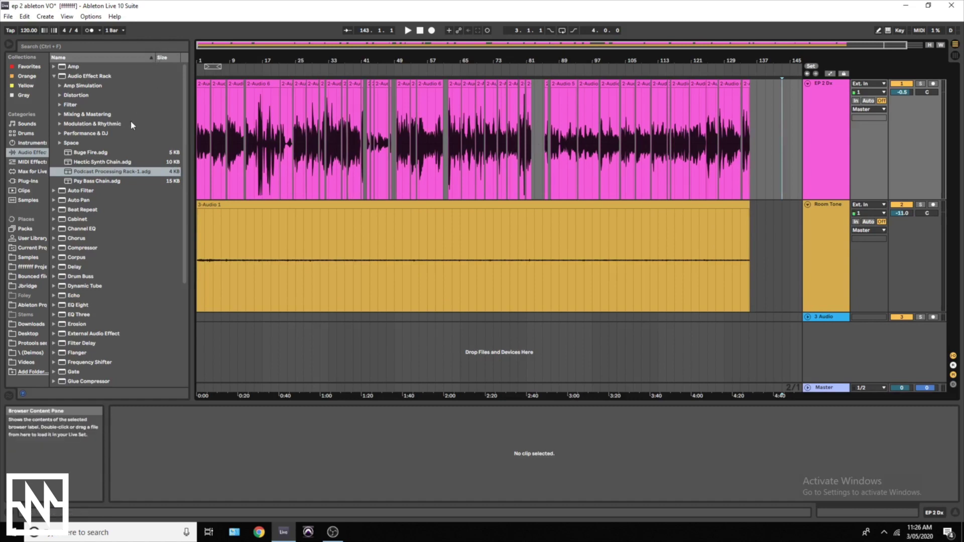
Step: Add the Podcast Processing Rack preset to EP 2 Dx and show its effect chain
left_click(104, 174)
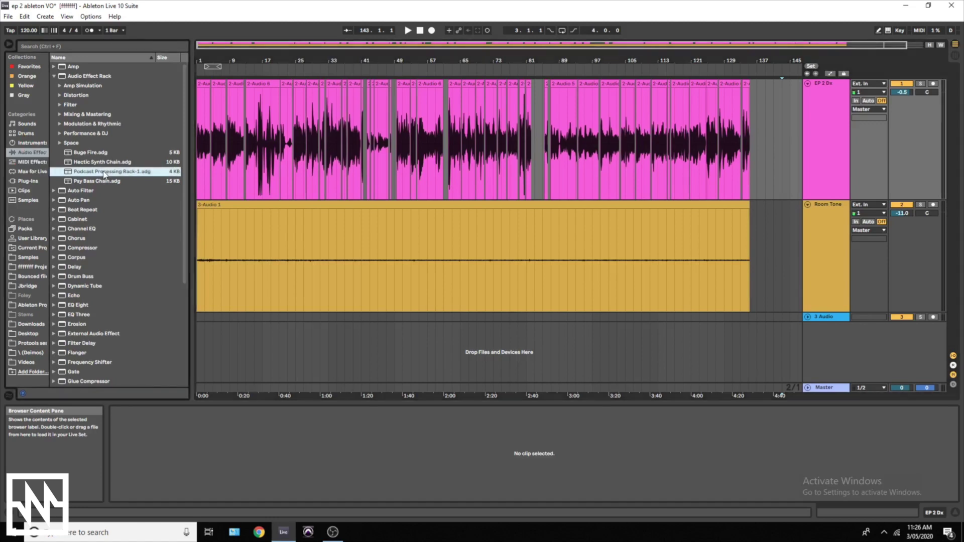
left_click(829, 117)
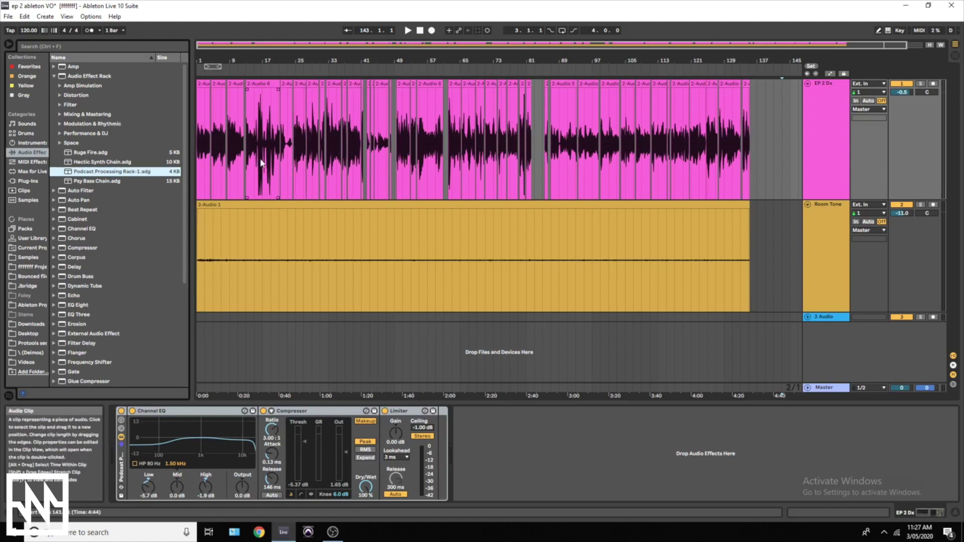
Step: Play the processed dialogue from bar 15, then stop playback
left_click(257, 101)
key("space")
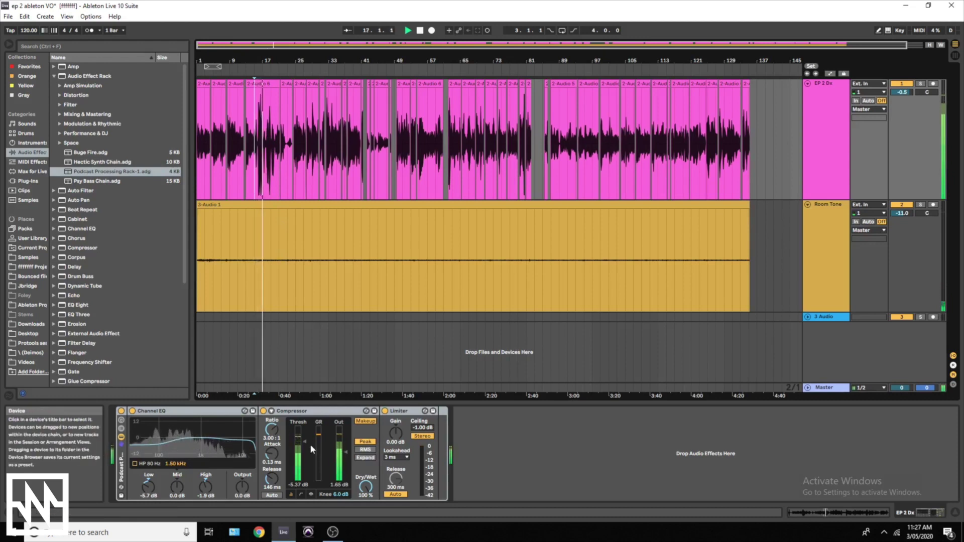
key("space")
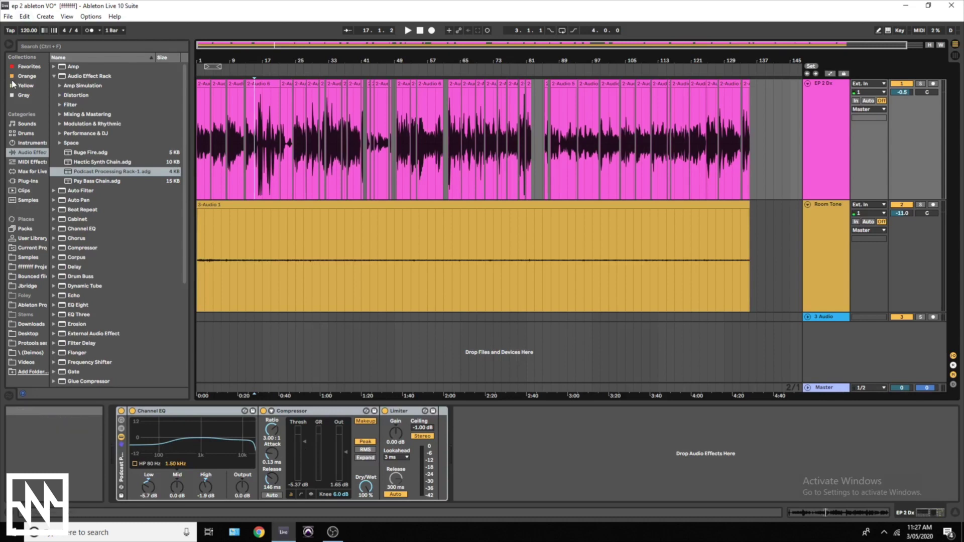
key("Tab")
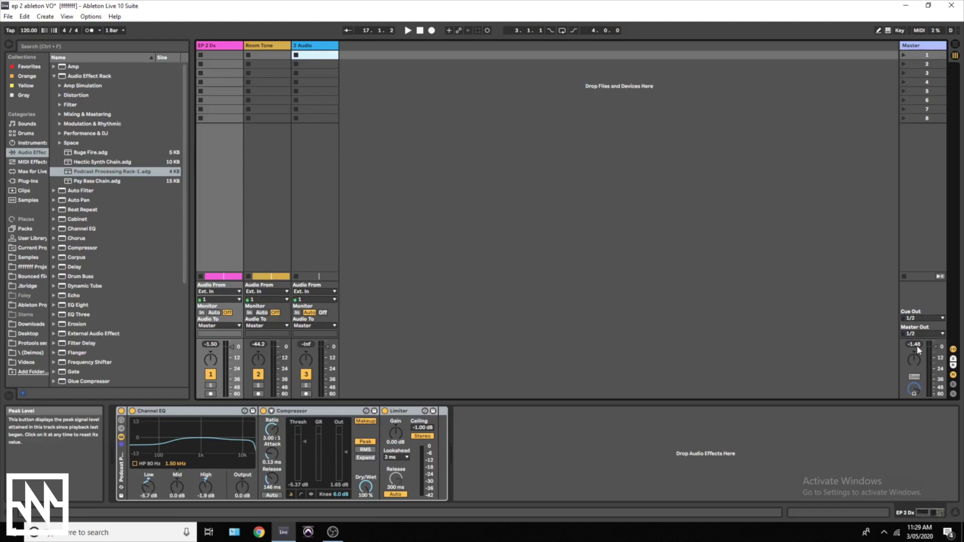
Step: Return to Arrangement View and open Export Audio/Video for a 24-bit, 48000 Hz Master WAV
key("Tab")
left_click(8, 16)
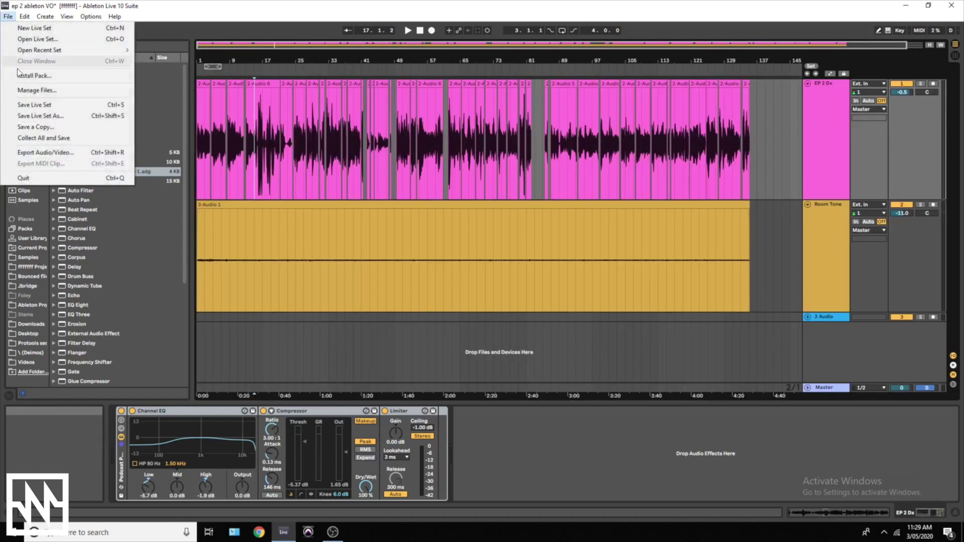
left_click(46, 152)
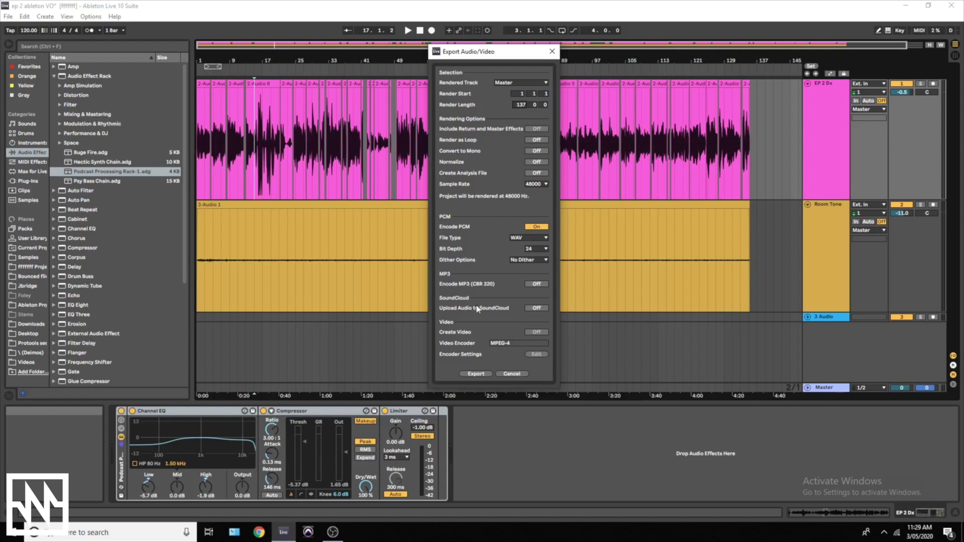
Step: Export to the desktop as ep 2 ableton VO.wav, replacing the old file, then hide Live
left_click(476, 375)
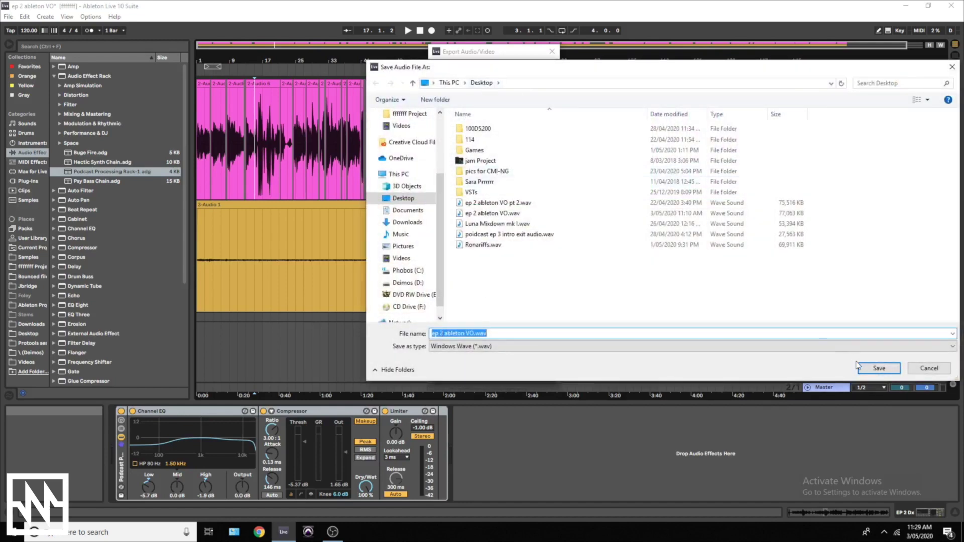
left_click(869, 371)
left_click(505, 266)
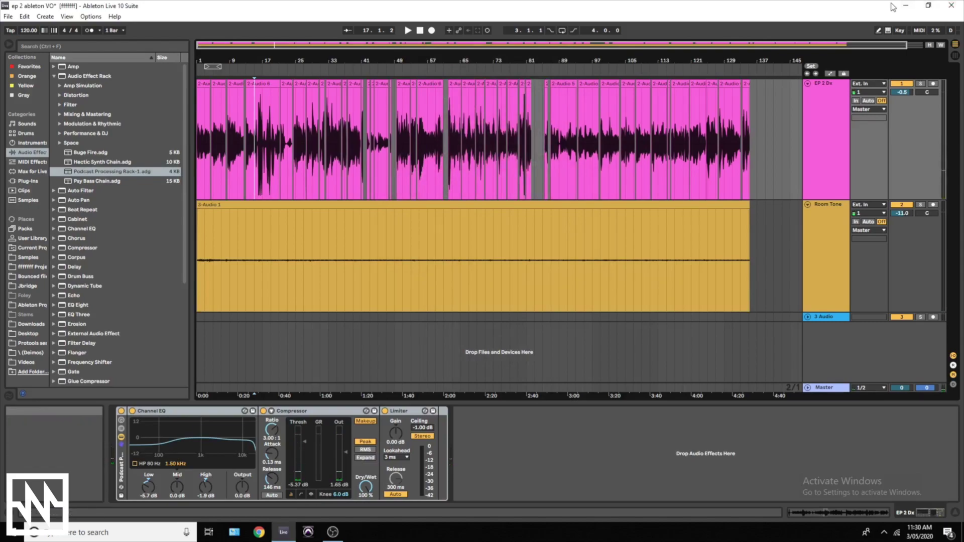
left_click(905, 5)
Step: Move the ep 2 ableton VO.wav icon into open space near the desktop centre
left_click_drag(19, 374, 662, 174)
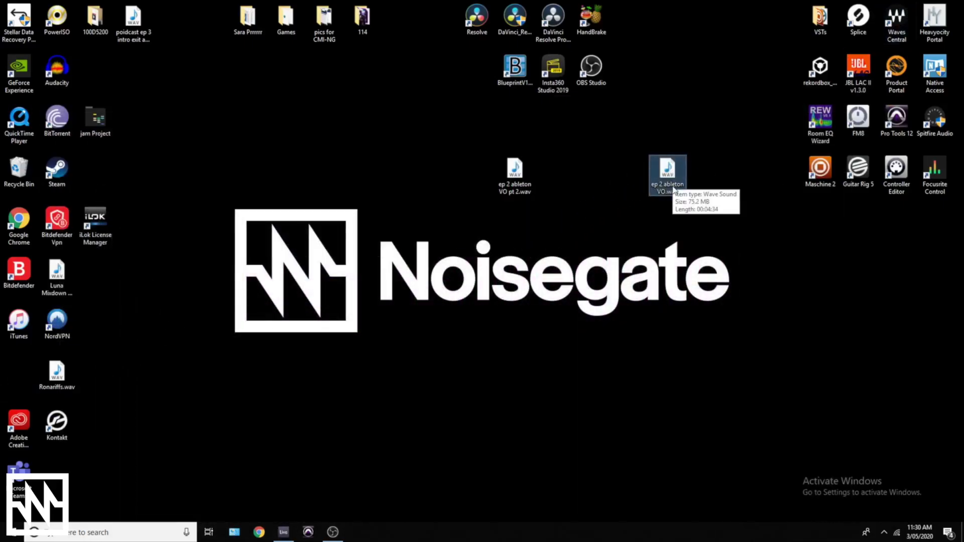